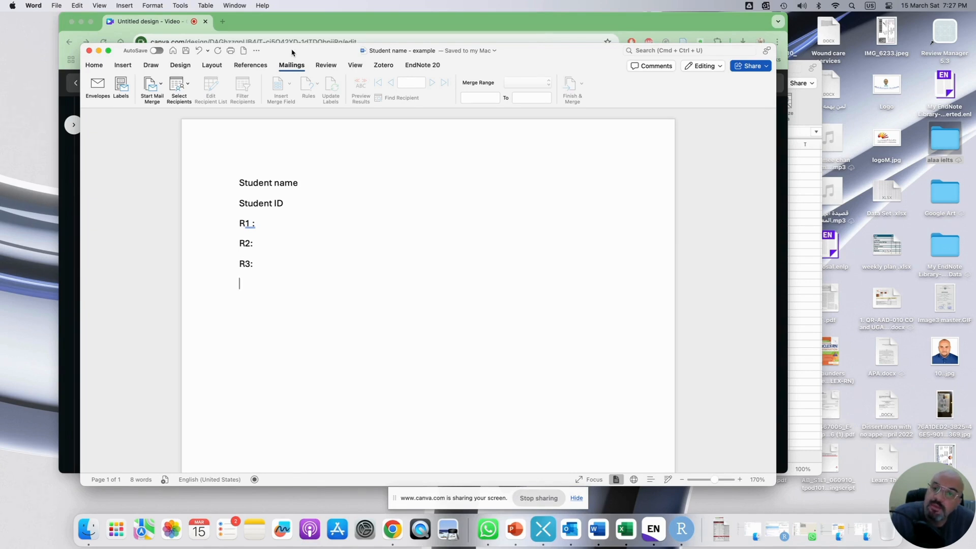
Step: Add a colon after the "Student name" and "Student ID" labels in the document
left_click(305, 182)
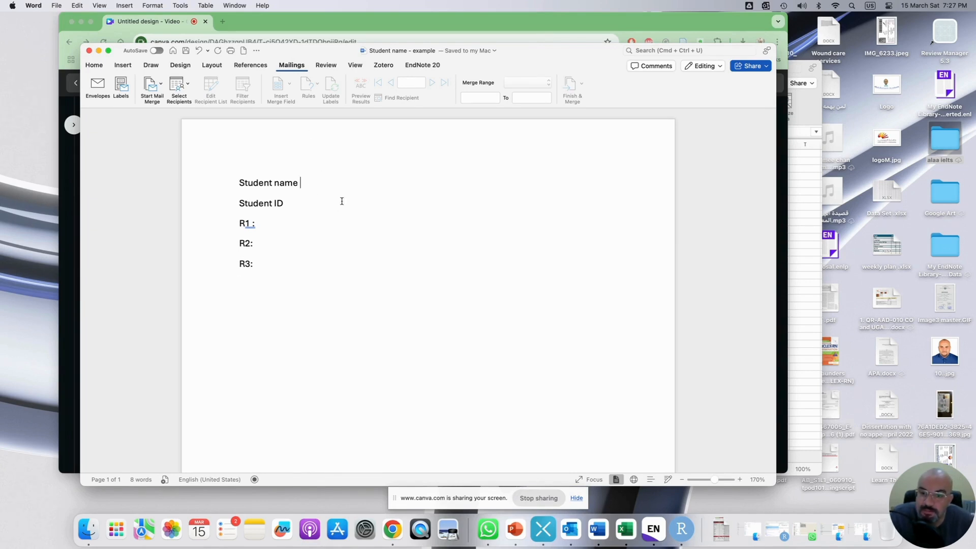
type(":")
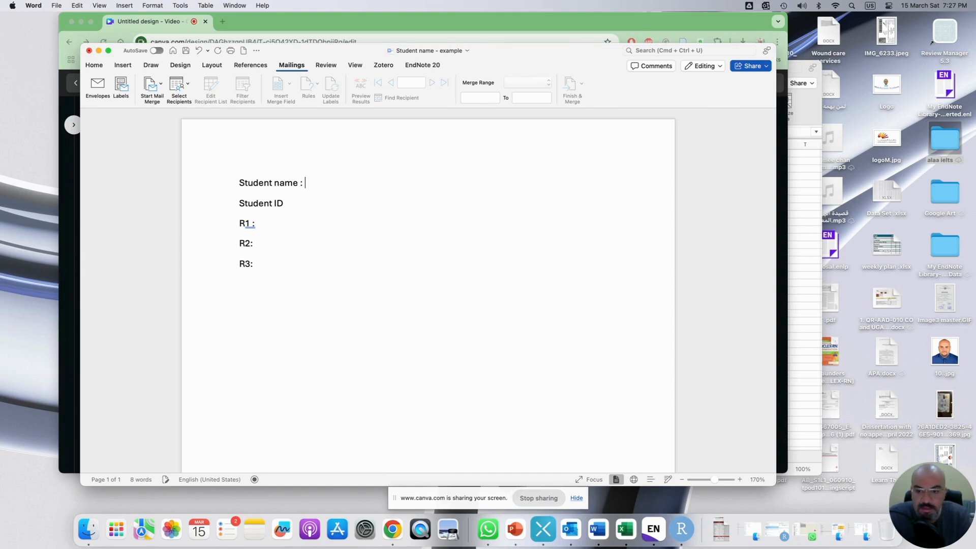
left_click(288, 203)
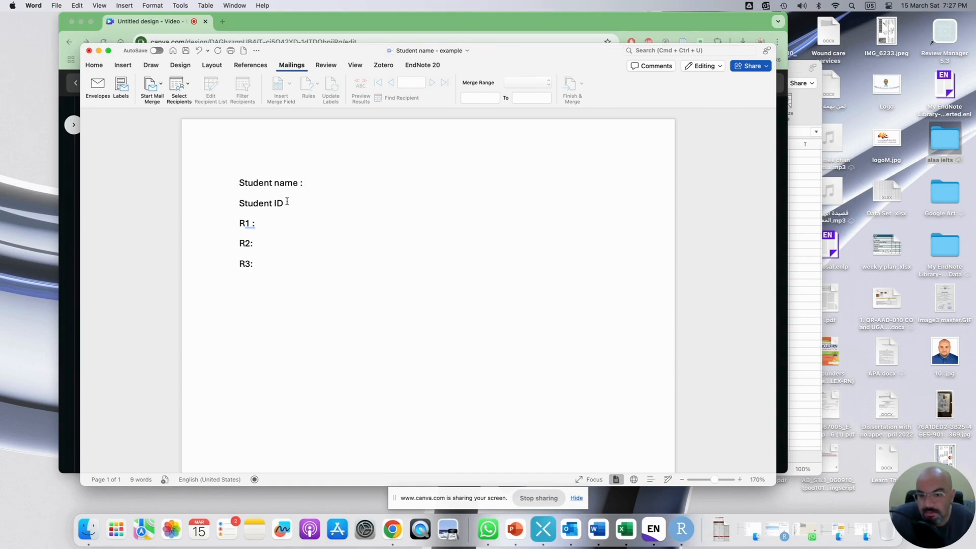
type(":")
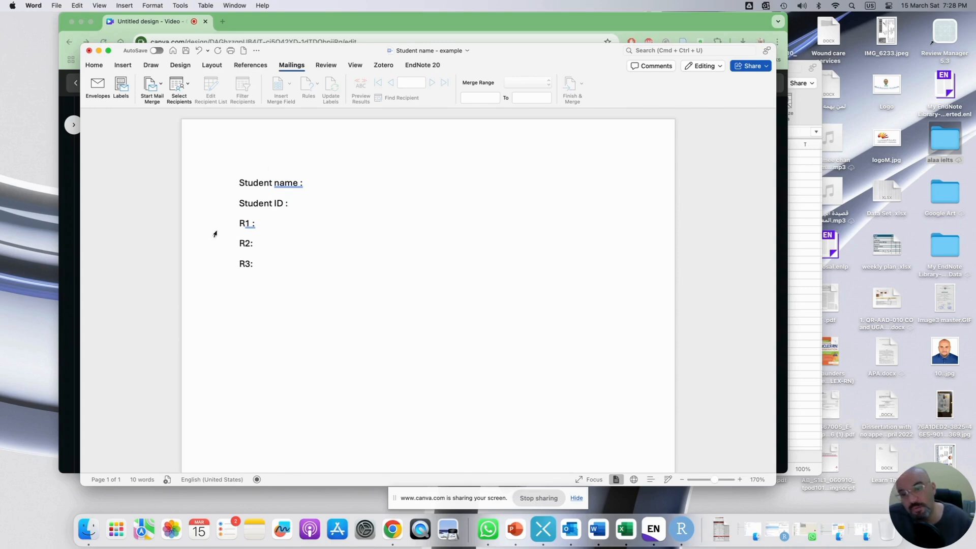
Step: Switch to the example workbook in Excel to review its student name, ID and R1 to R3 columns, and return to the Word document
left_click(626, 532)
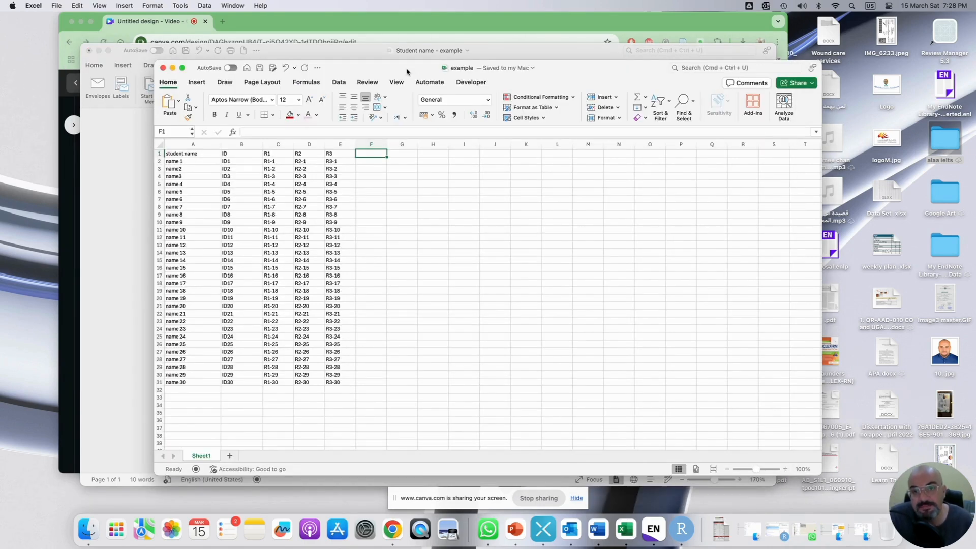
left_click_drag(375, 69, 396, 50)
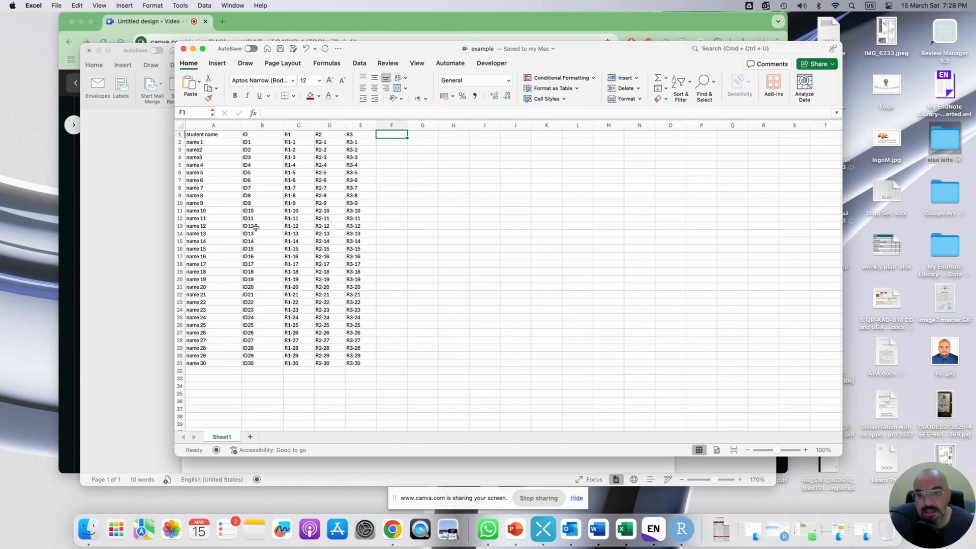
left_click(113, 167)
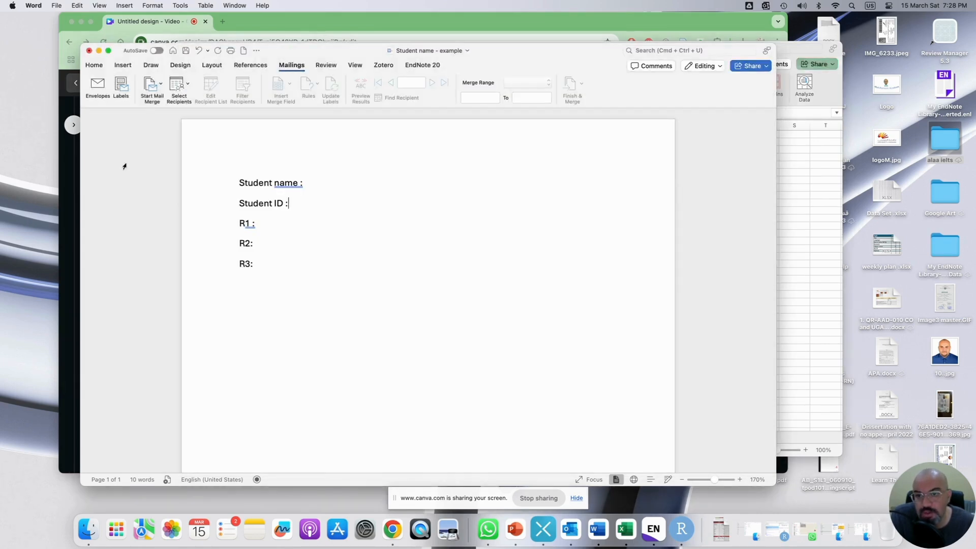
left_click_drag(332, 52, 344, 51)
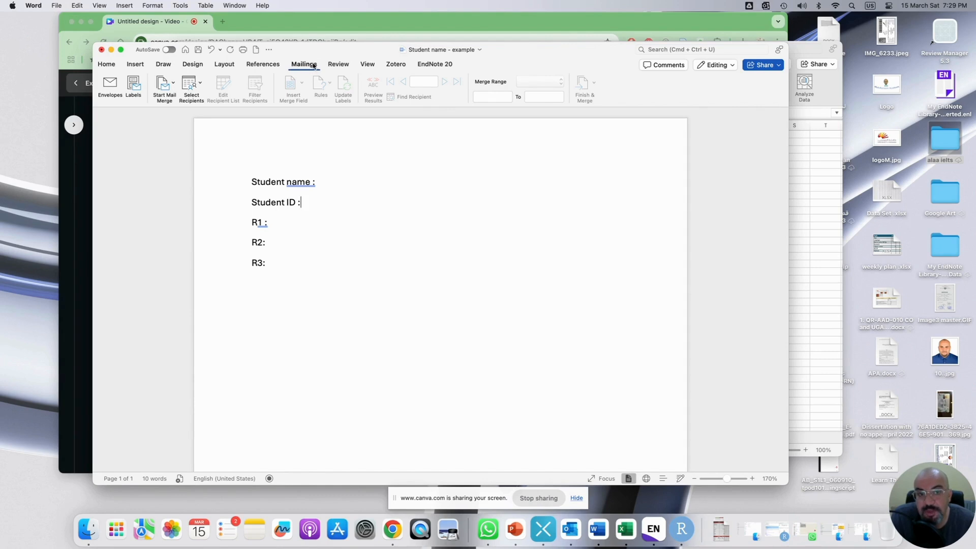
Step: Start a Letters mail merge and use the existing list example.xlsx from Academy > Online course_ I teacher as recipients, allowing the text converter
left_click(171, 88)
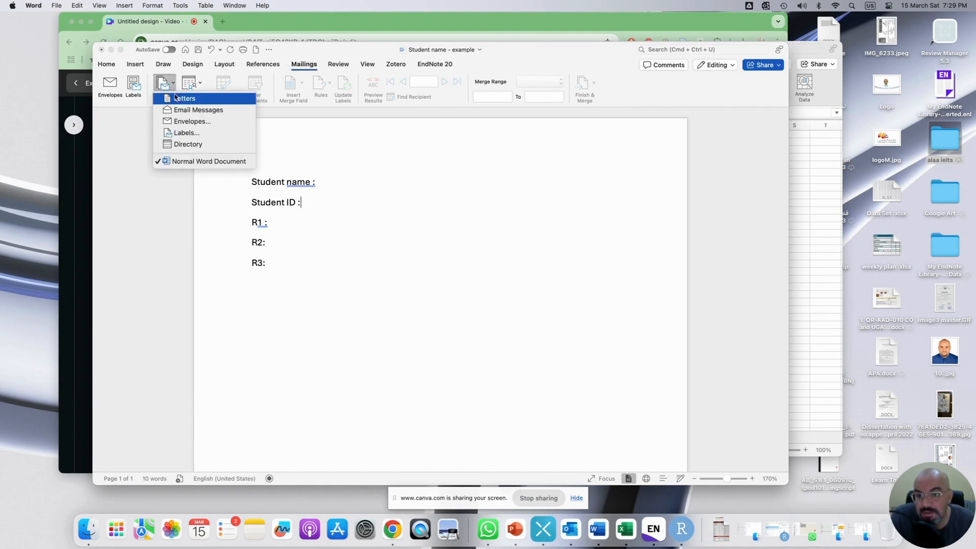
left_click(197, 101)
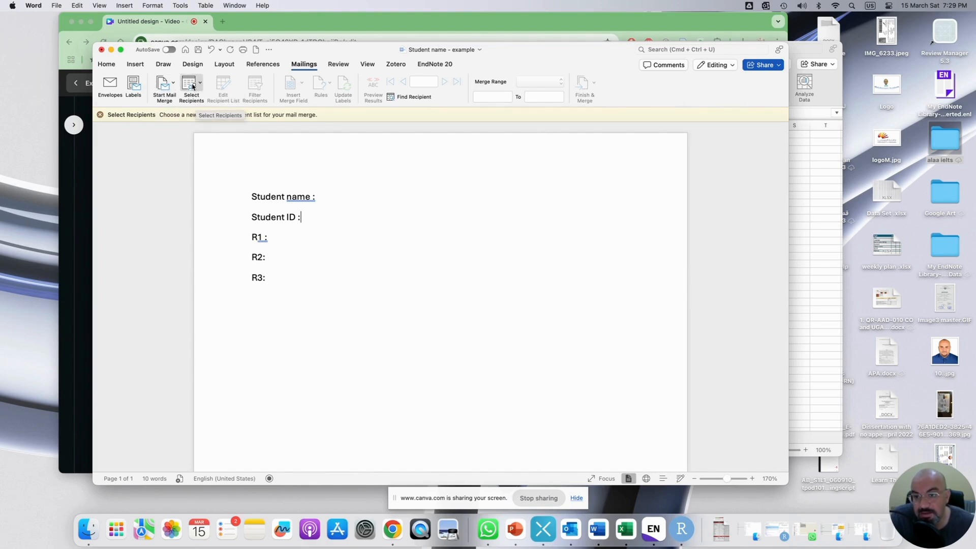
left_click(192, 87)
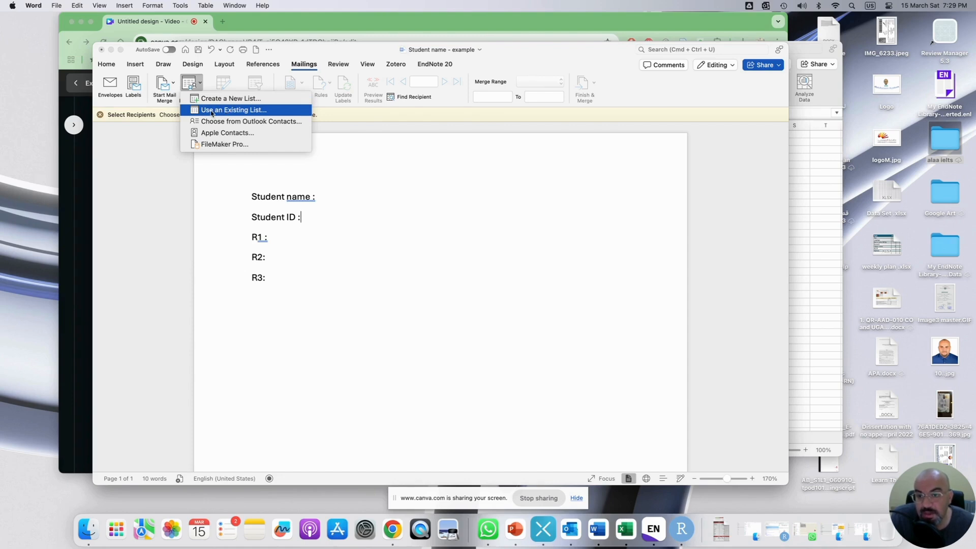
left_click(231, 112)
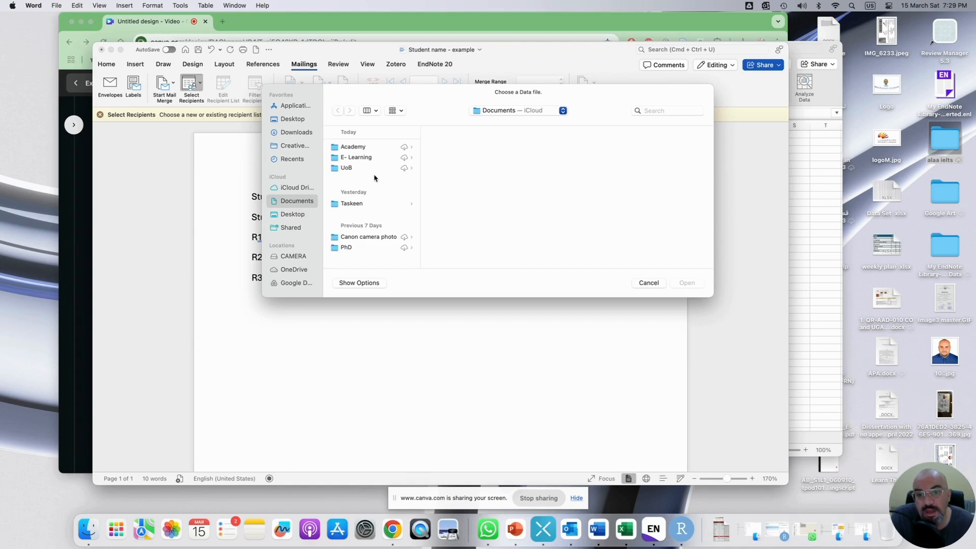
left_click(376, 158)
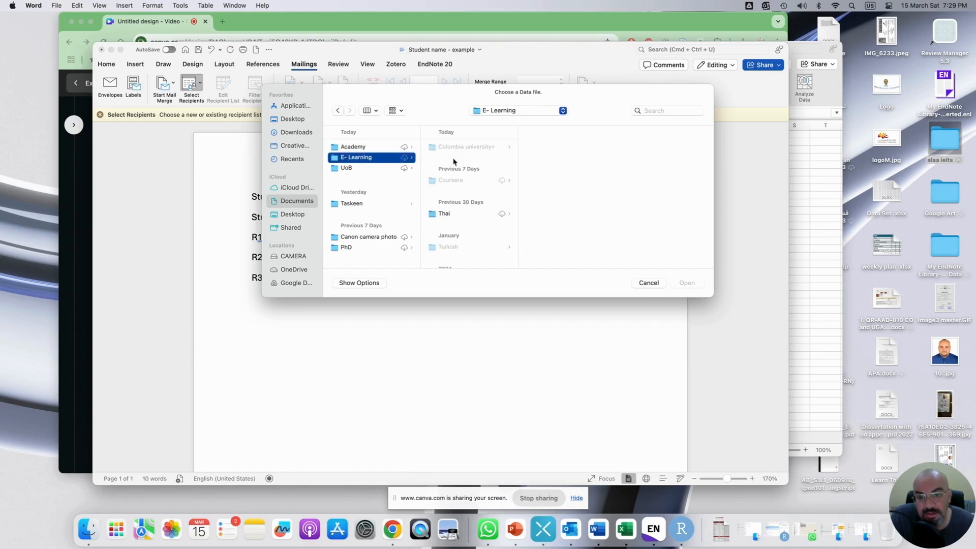
scroll(447, 169, "up", 2)
left_click(378, 149)
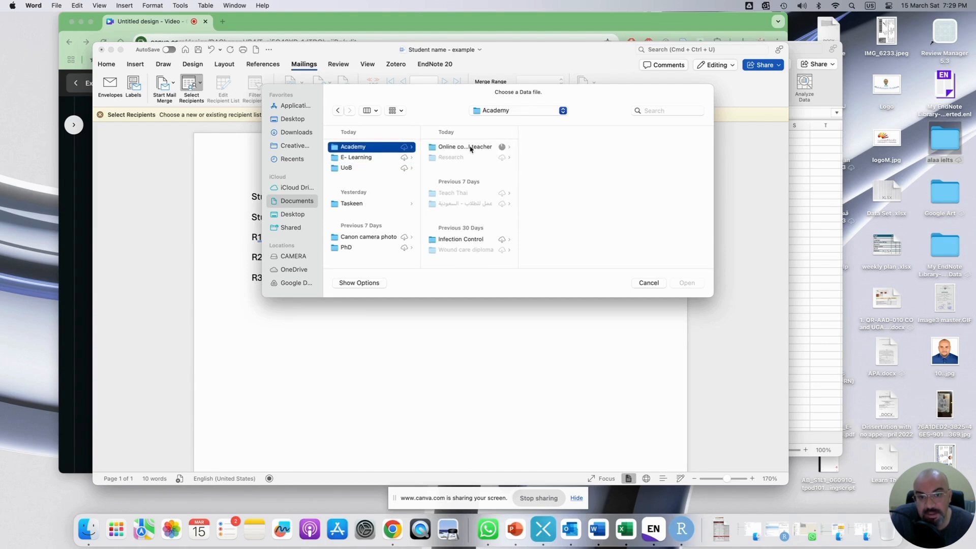
left_click(468, 146)
left_click(563, 148)
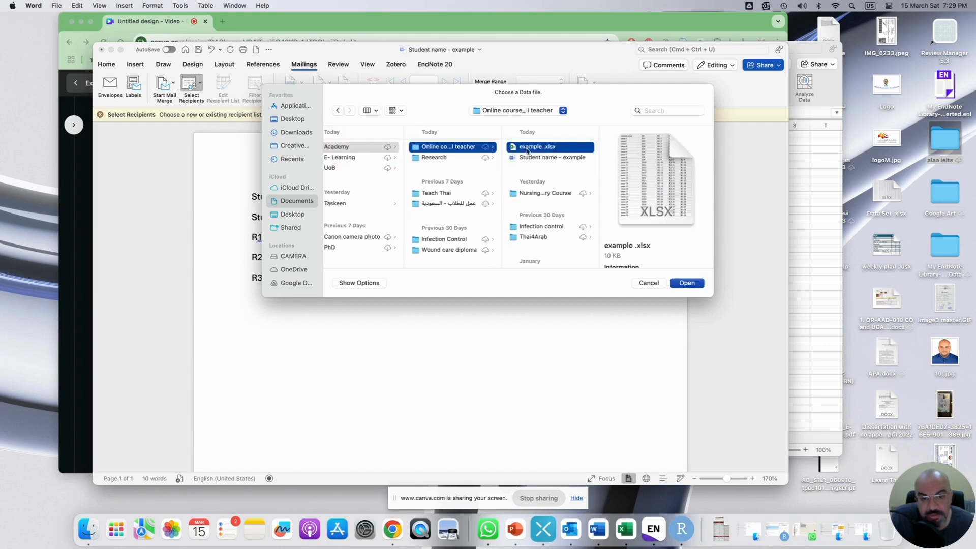
left_click(687, 283)
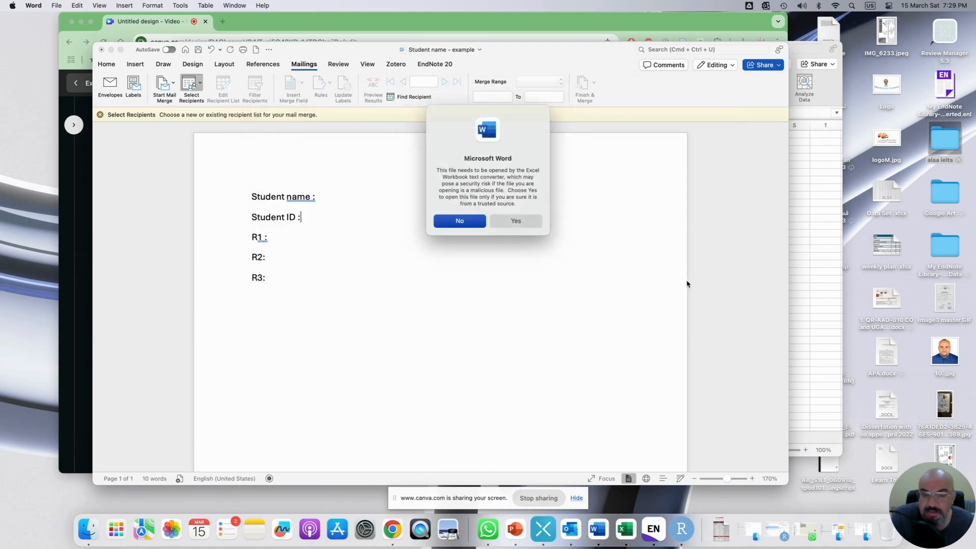
left_click(512, 222)
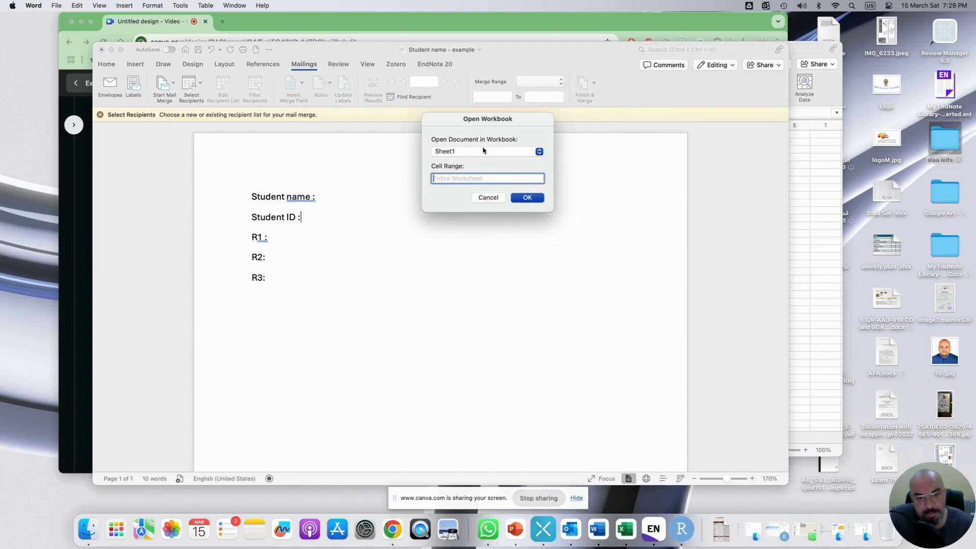
Step: Check the extent of the workbook's data and load the recipients from Sheet1 with the cell range a1:e32
left_click(830, 184)
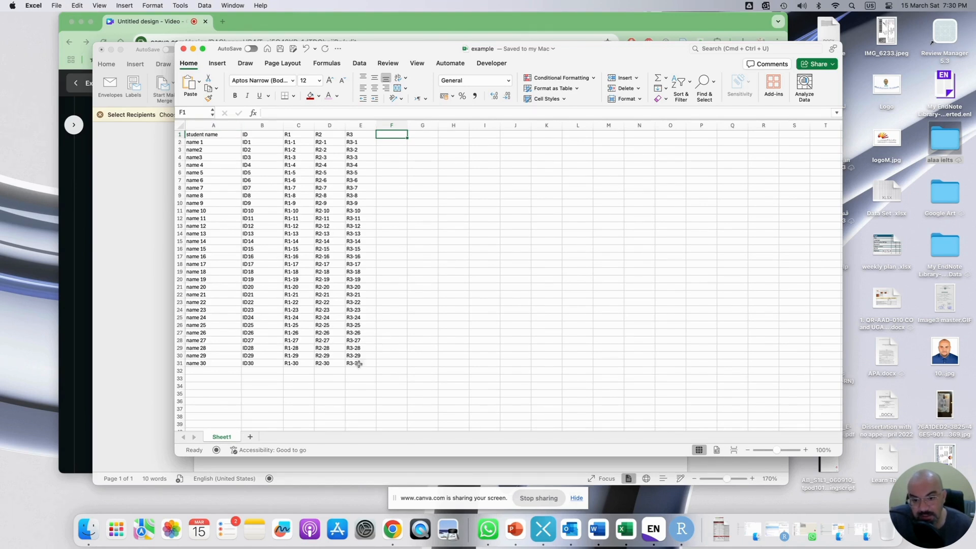
left_click(118, 240)
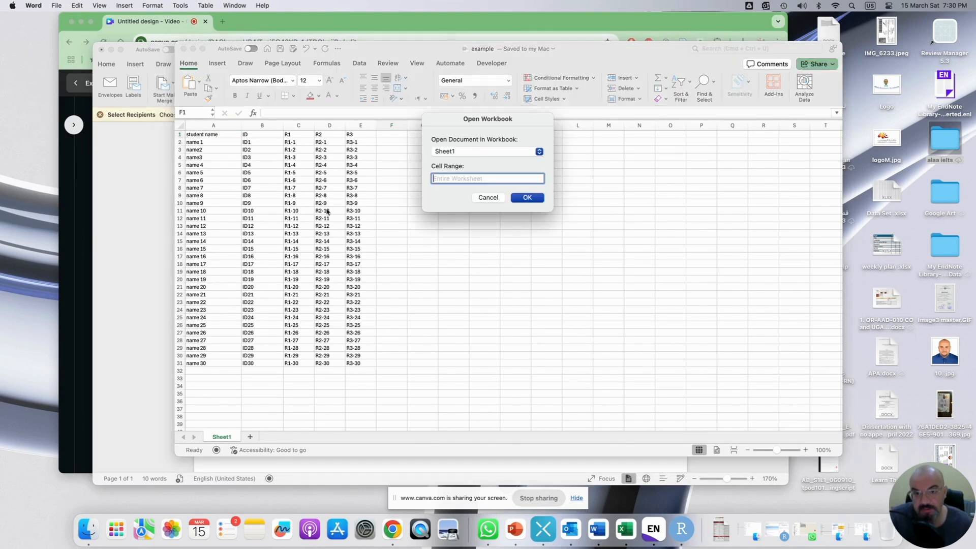
type("a1")
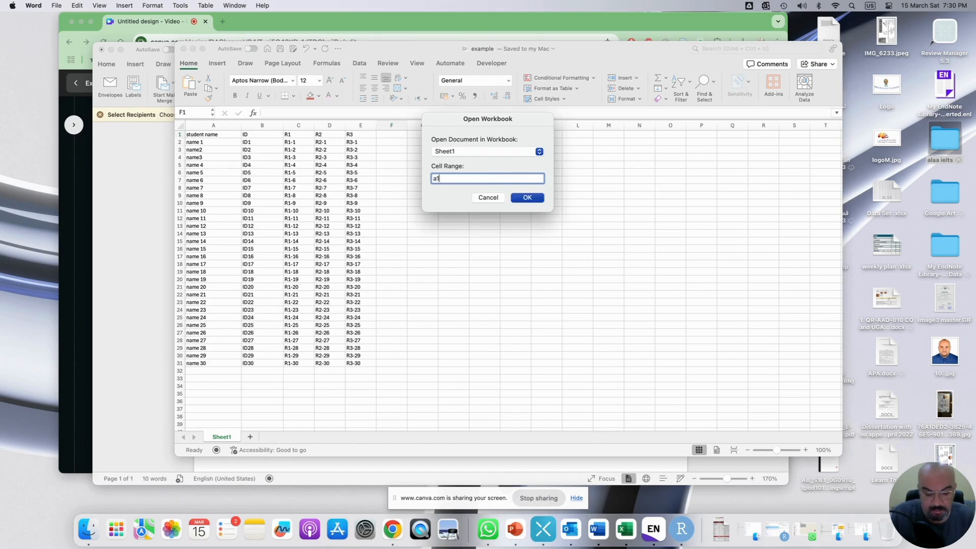
type(":e32")
left_click(527, 199)
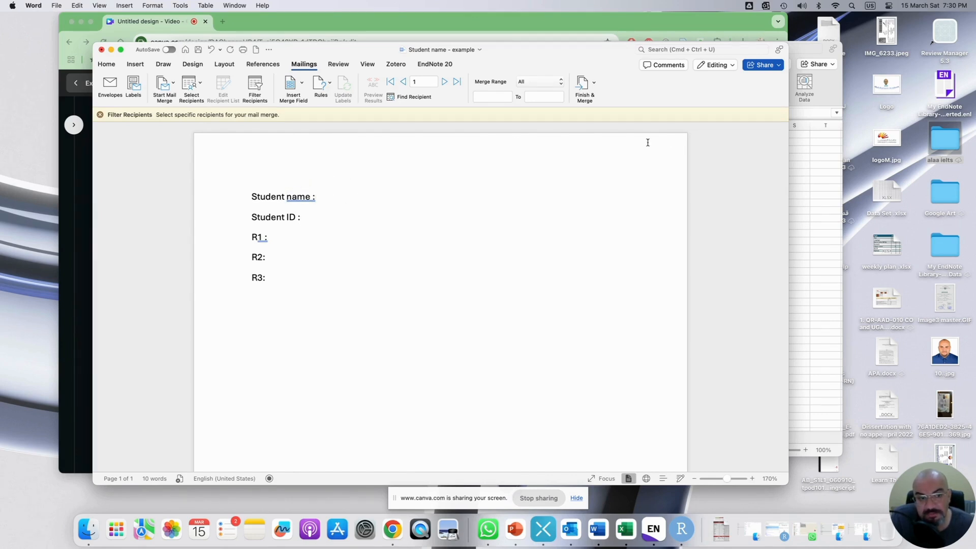
Step: Insert the student_name_ merge field after "Student name :" and the ID_ field after "Student ID :"
left_click(322, 199)
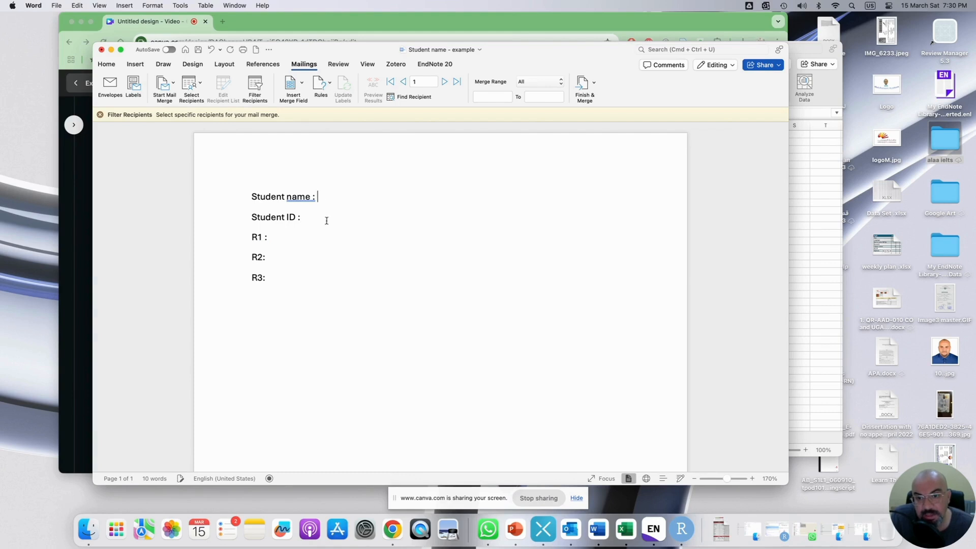
left_click(294, 90)
left_click(304, 98)
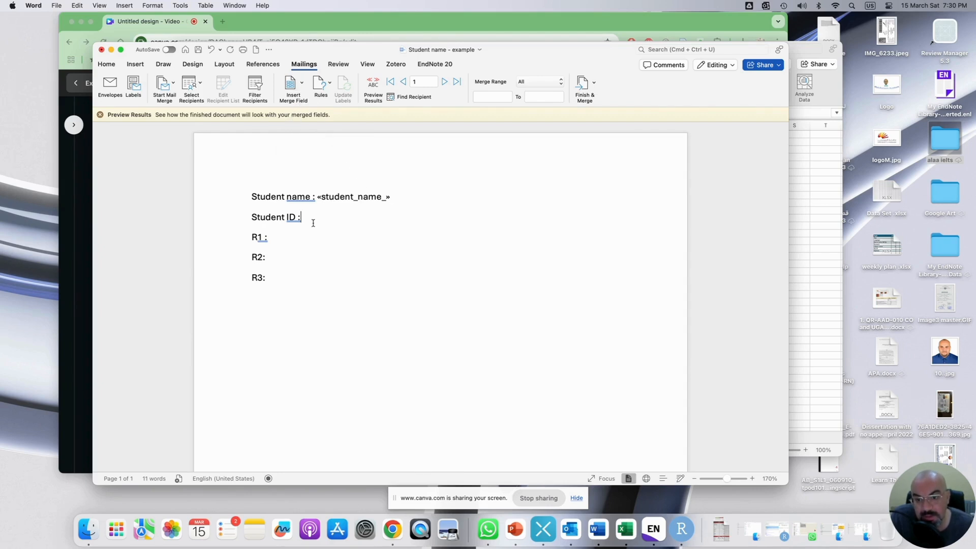
left_click(291, 82)
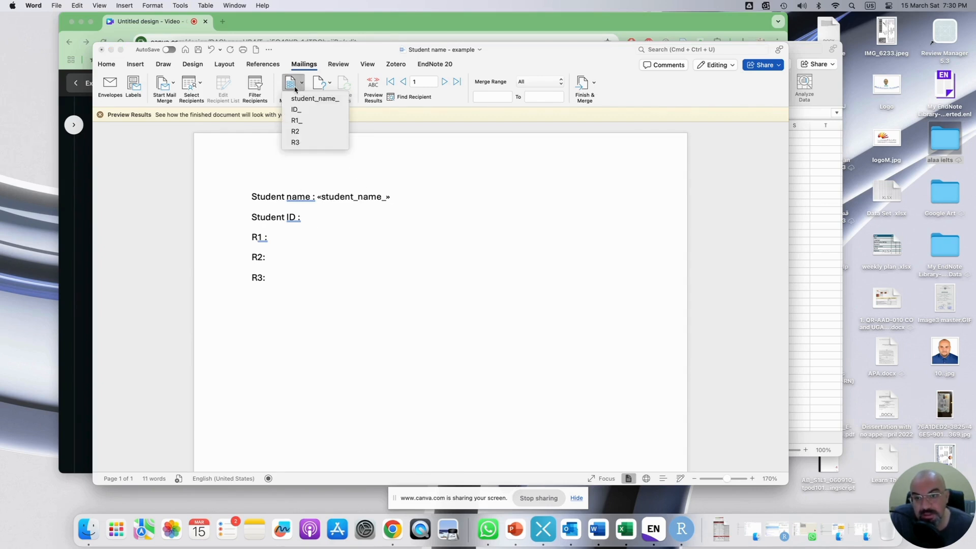
left_click(299, 110)
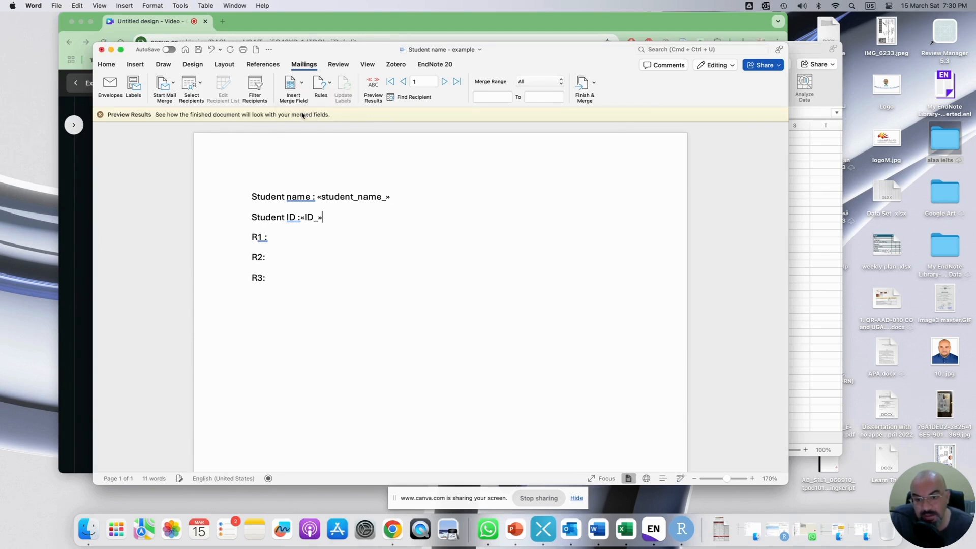
Step: Insert the R1_, R2 and R3 merge fields after the matching R1, R2 and R3 labels
left_click(285, 86)
left_click(300, 120)
left_click(277, 258)
left_click(294, 85)
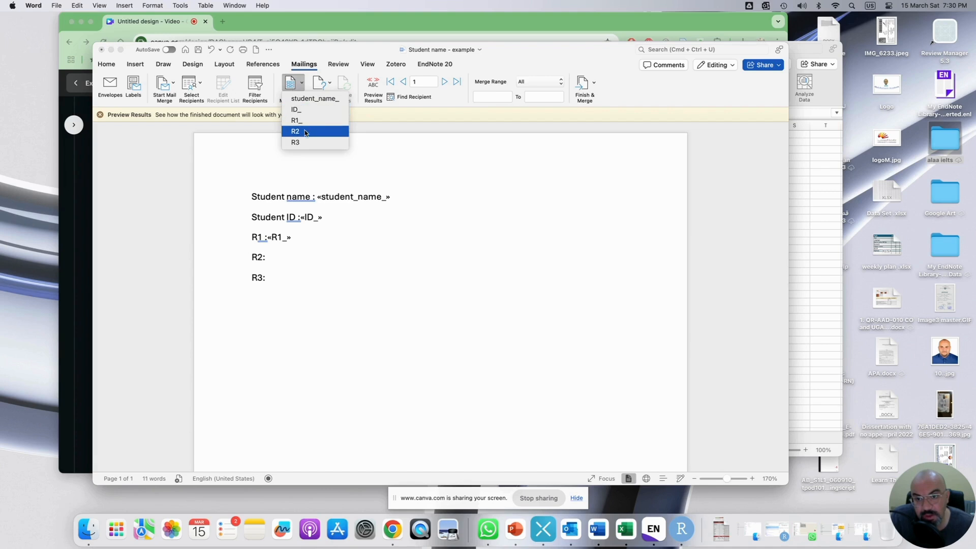
left_click(305, 132)
left_click(277, 279)
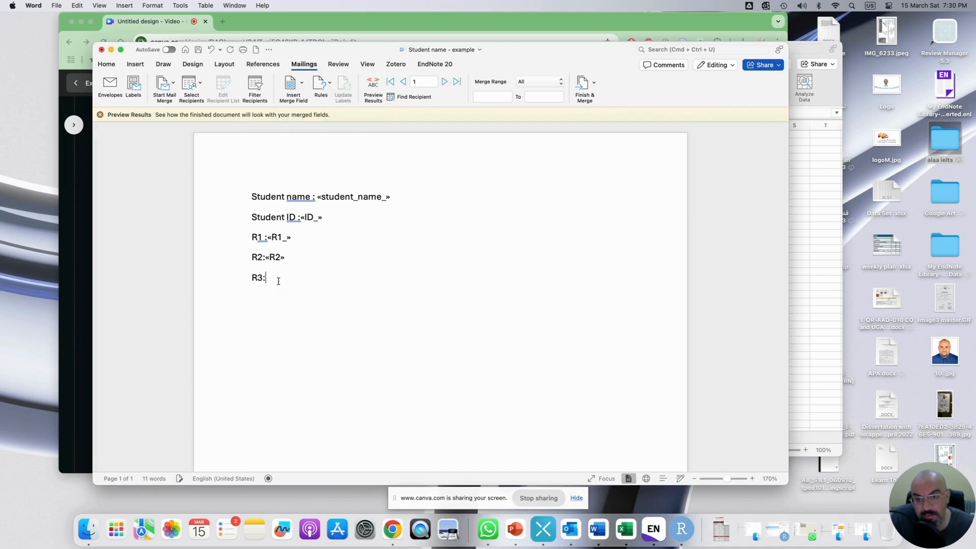
left_click(301, 96)
left_click(311, 144)
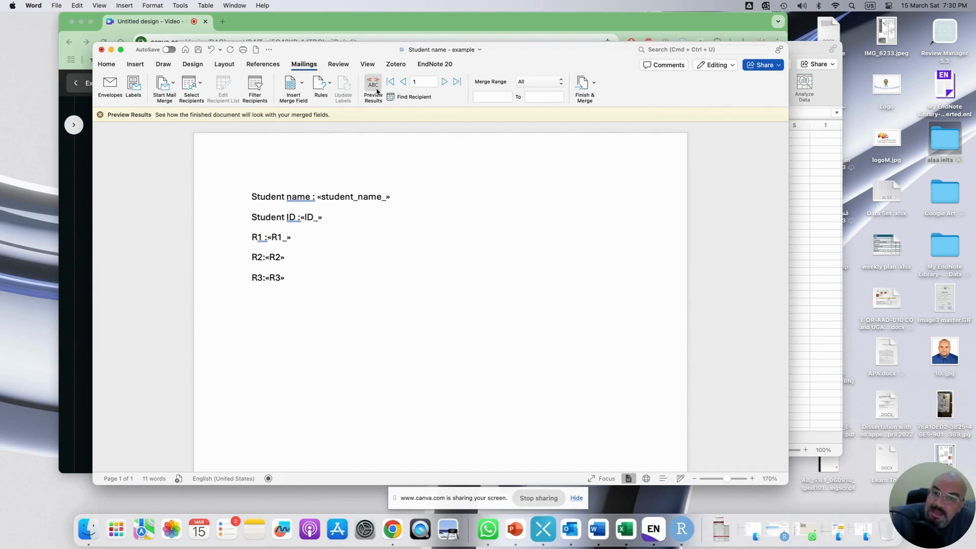
Step: Preview the merge results and go through the recipient records one by one up to record 9
left_click(375, 90)
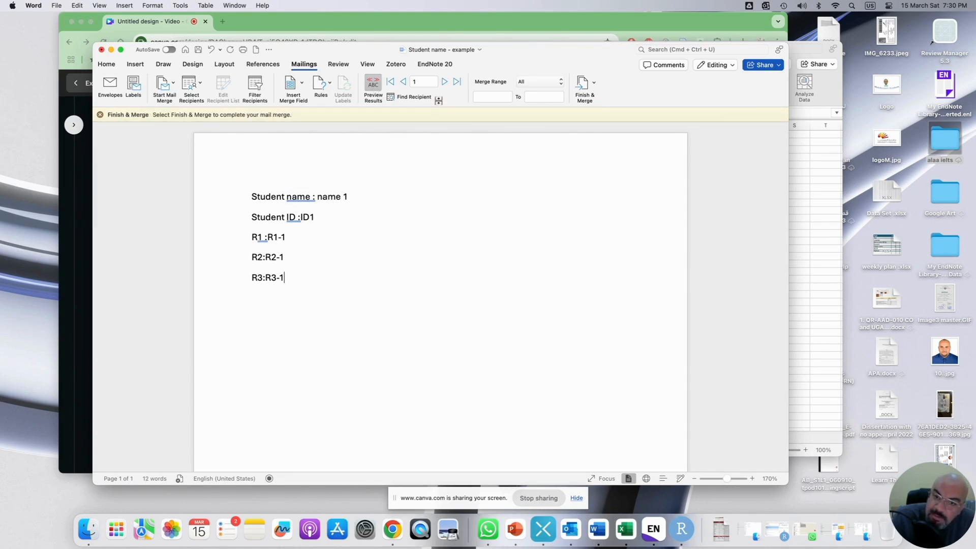
left_click(446, 83)
left_click(445, 82)
left_click(444, 82)
left_click(444, 82)
left_click(444, 82)
left_click(444, 82)
left_click(445, 82)
left_click(444, 82)
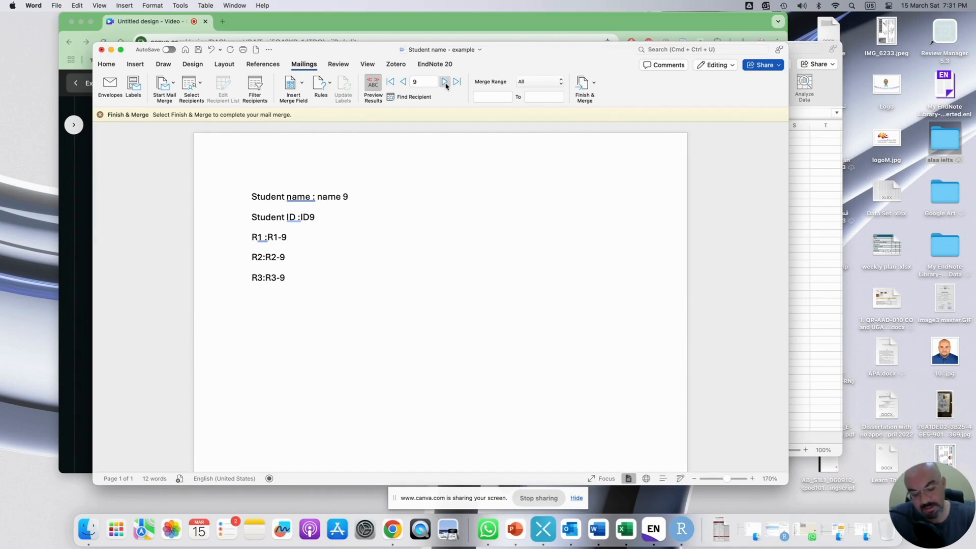
Step: Finish the merge to print output and save it as a PDF named "Student name - example" in the Online course_ I teacher folder
left_click(594, 86)
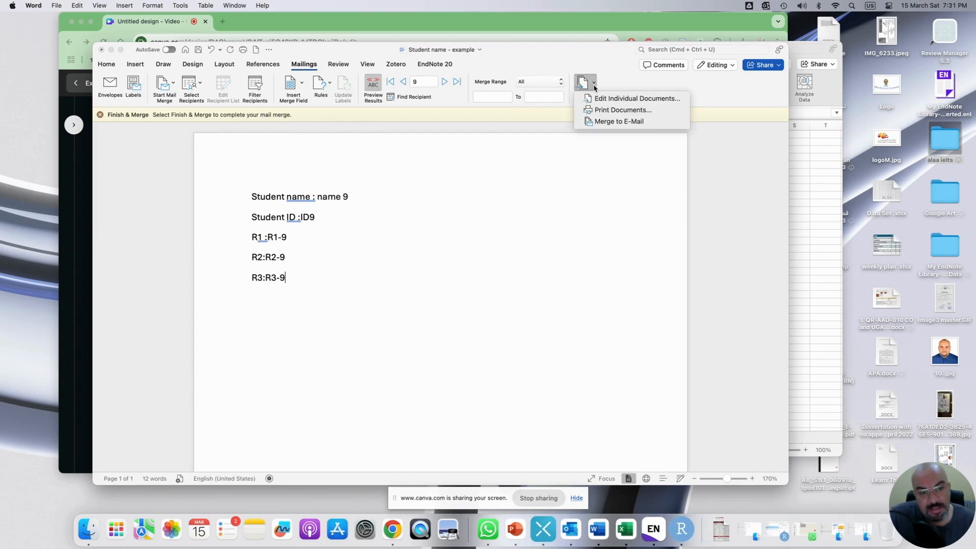
left_click(630, 111)
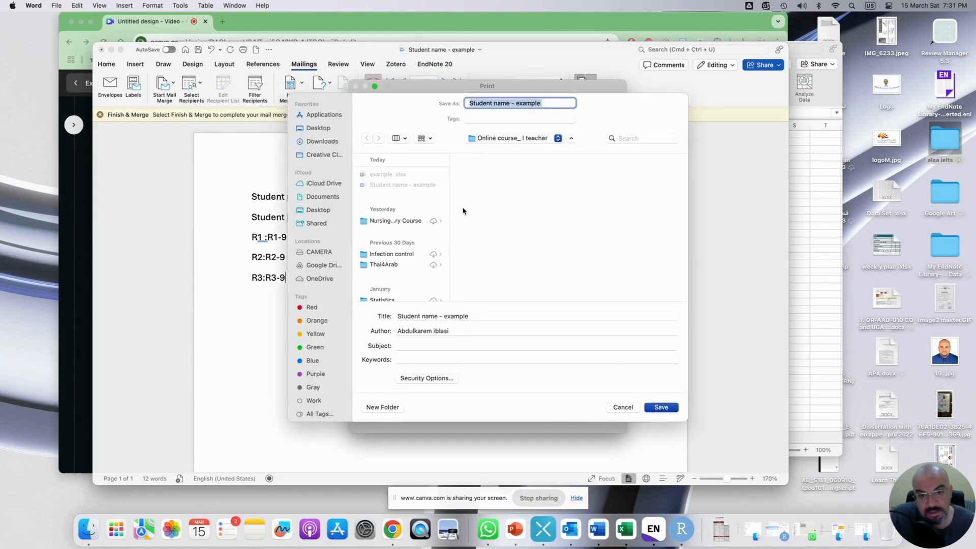
left_click(661, 407)
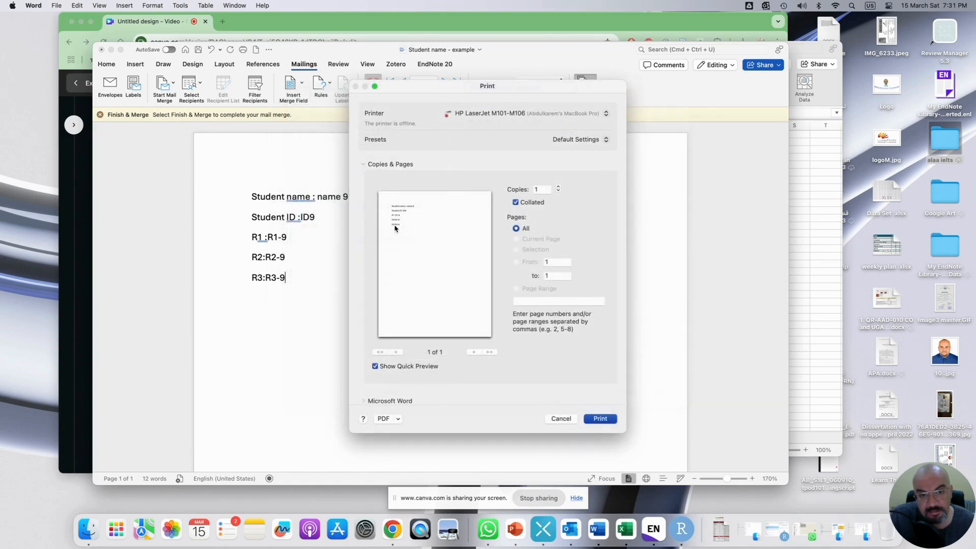
Step: Switch to Finder and open the "Student name - example" PDF from Academy's Online course_ I teacher folder in Documents
left_click(88, 529)
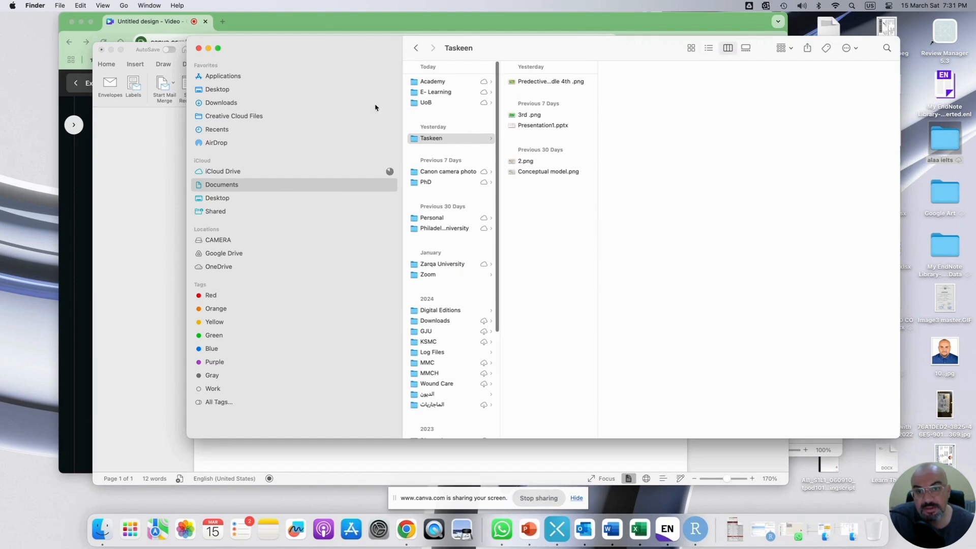
left_click(458, 83)
left_click(550, 83)
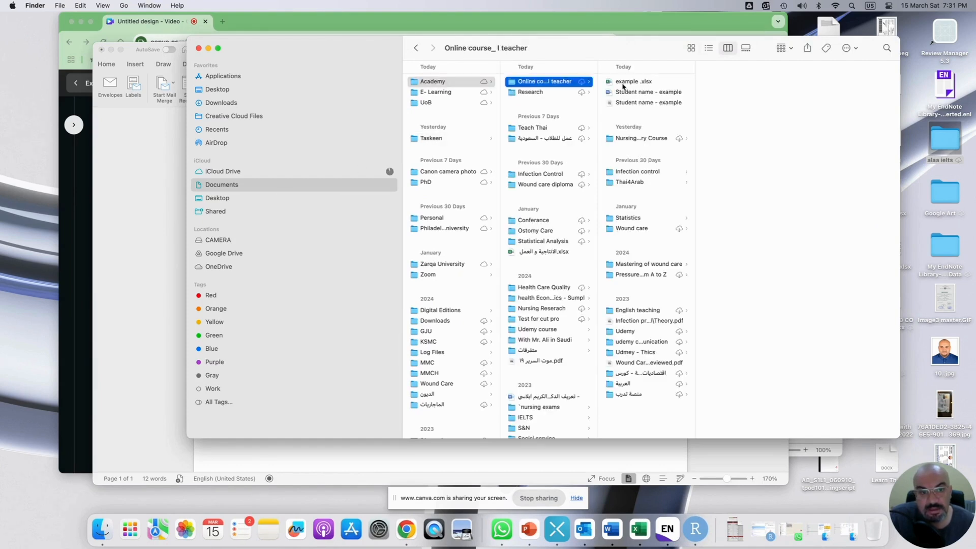
double_click(643, 102)
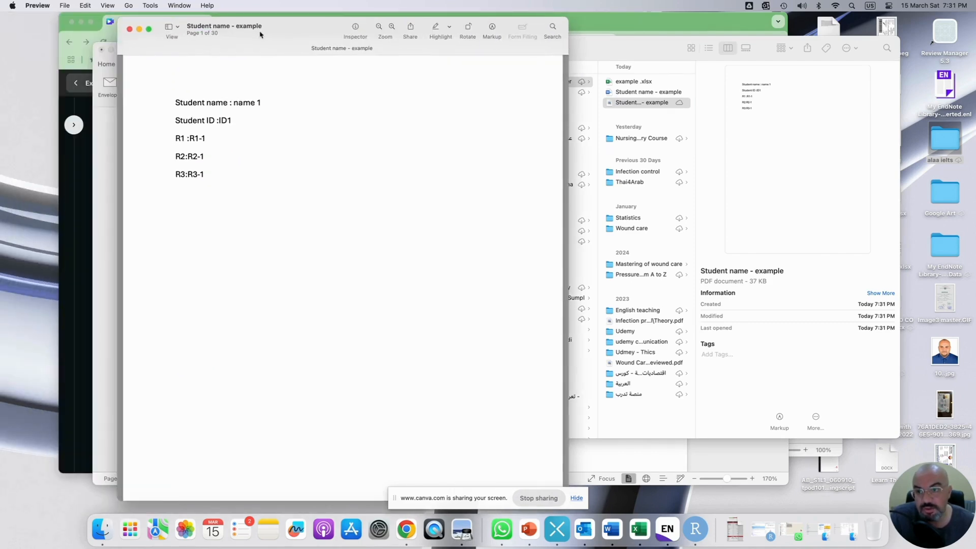
Step: Look through the merged PDF's pages, checking the student name, ID and R1 to R3 values on each one
scroll(416, 206, "down", 5)
scroll(417, 206, "down", 15)
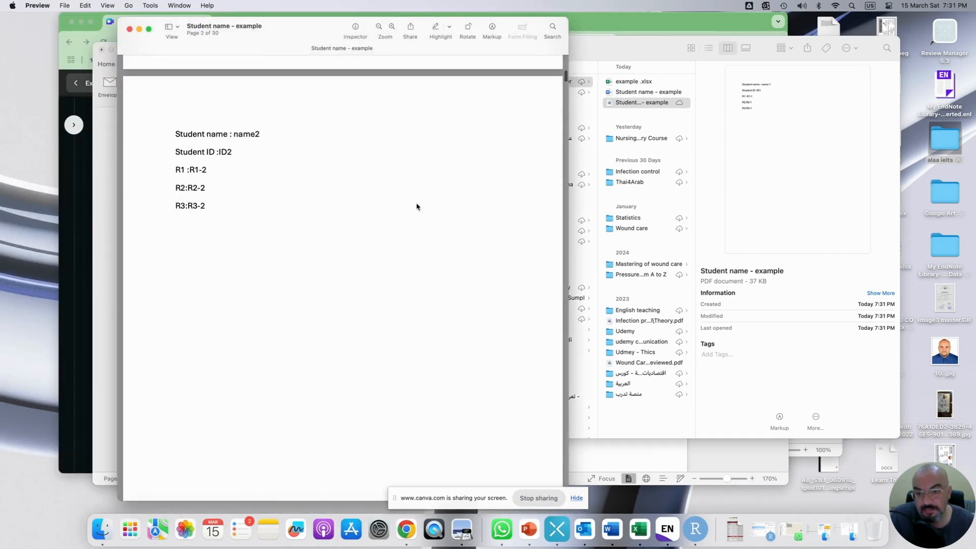
scroll(417, 206, "down", 15)
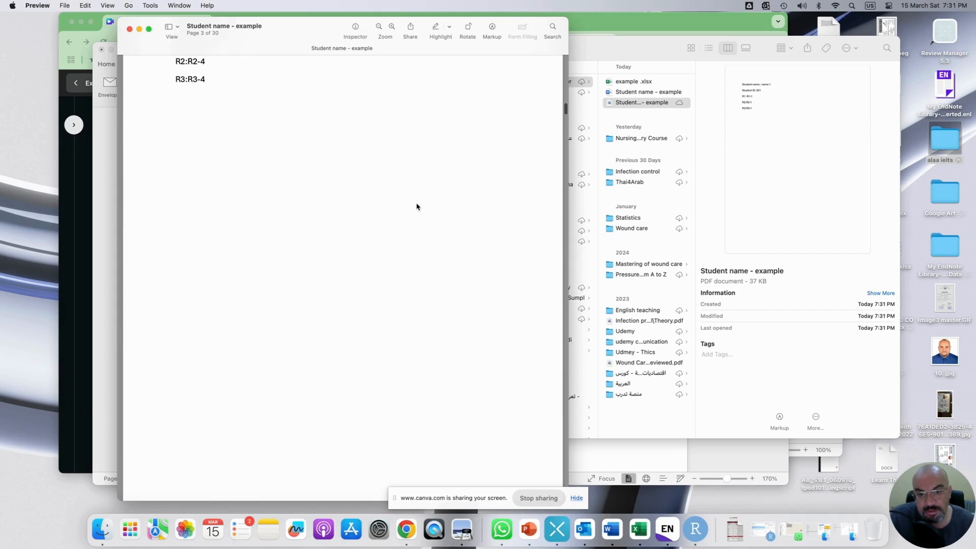
scroll(417, 206, "down", 20)
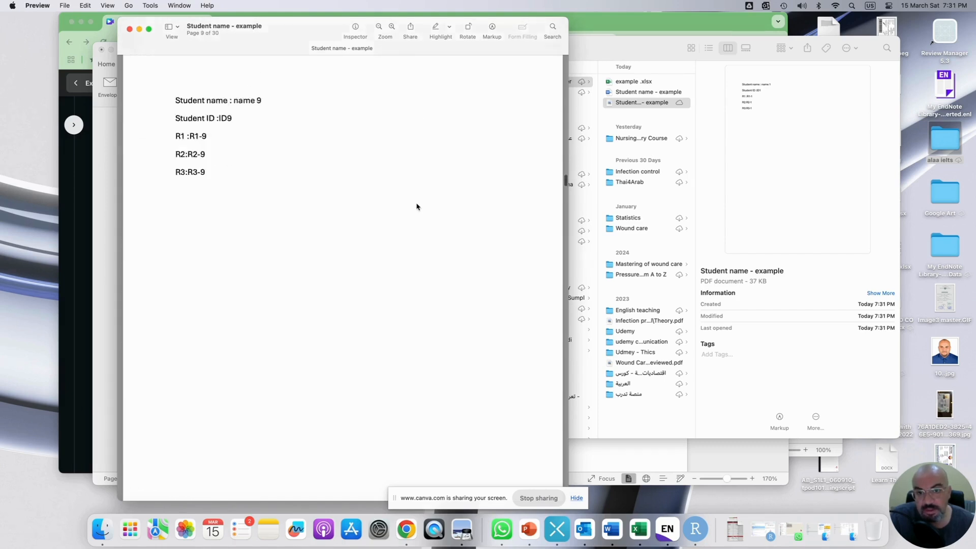
scroll(417, 206, "down", 20)
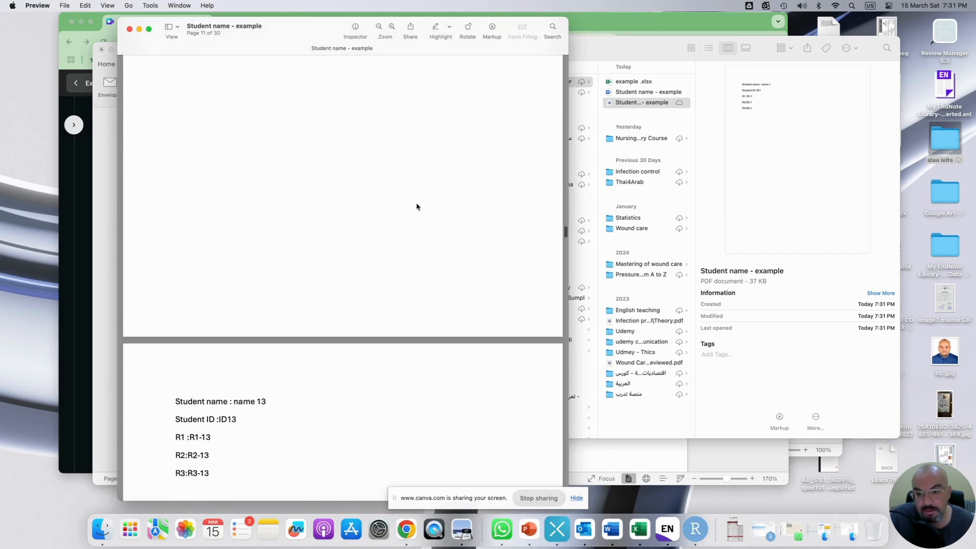
scroll(416, 205, "down", 20)
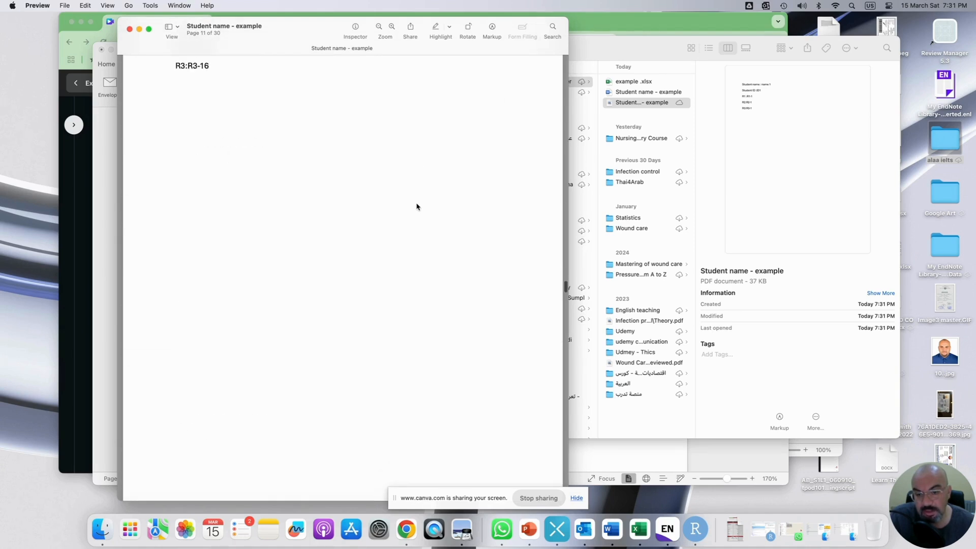
scroll(417, 206, "down", 20)
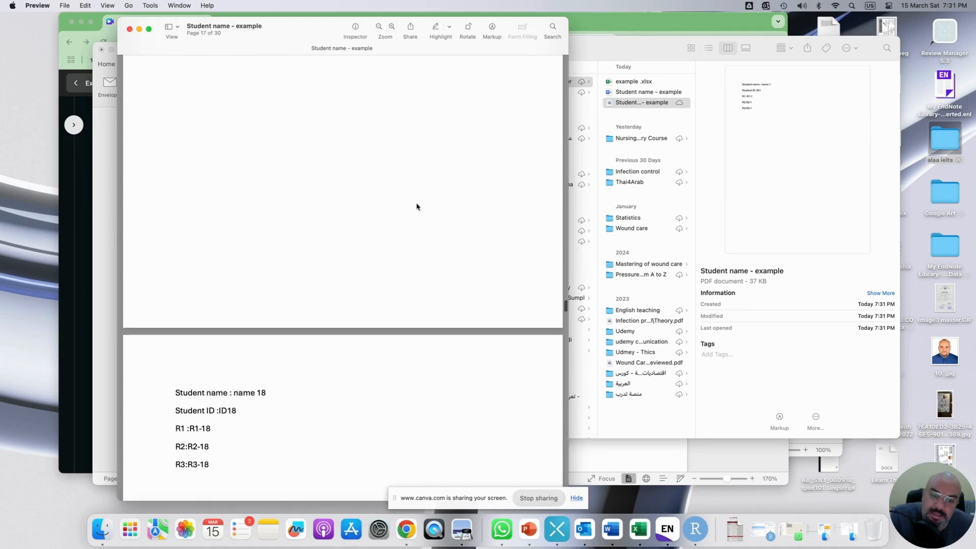
scroll(417, 206, "down", 20)
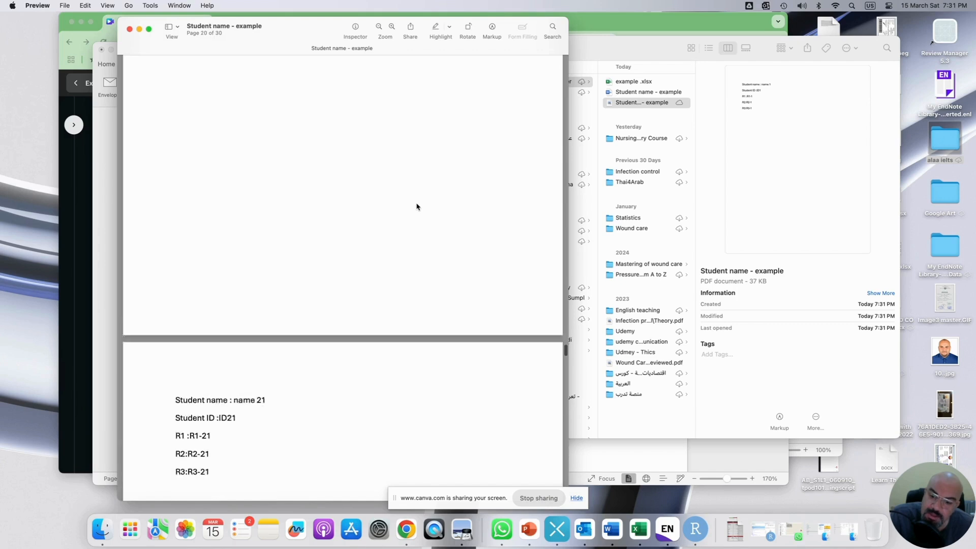